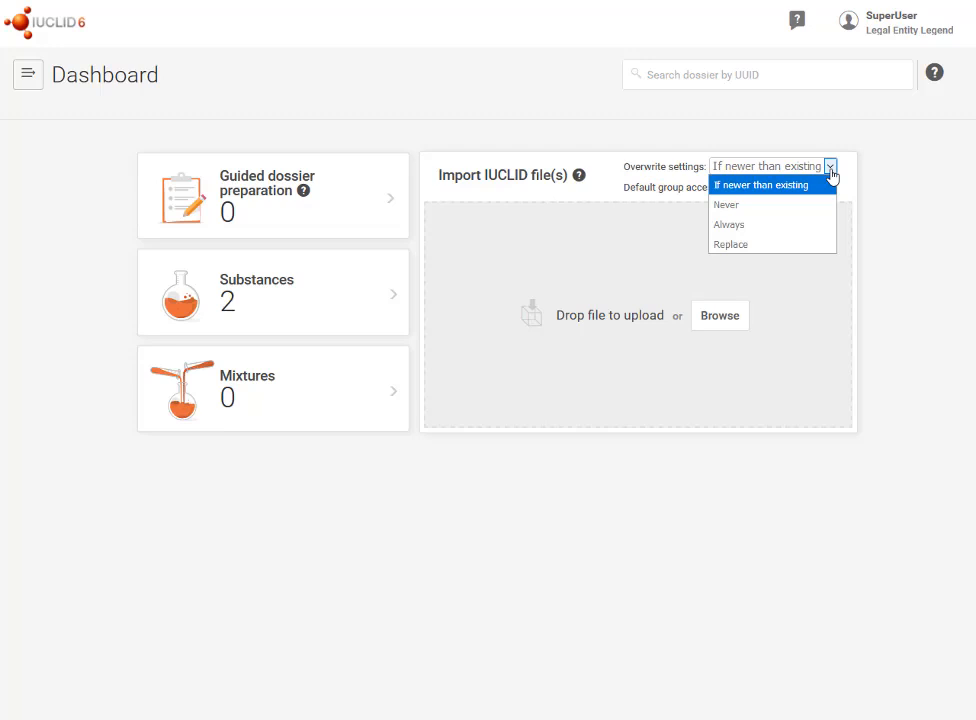
View the list of reference substances in the inventory and return to the dashboard.
click(33, 84)
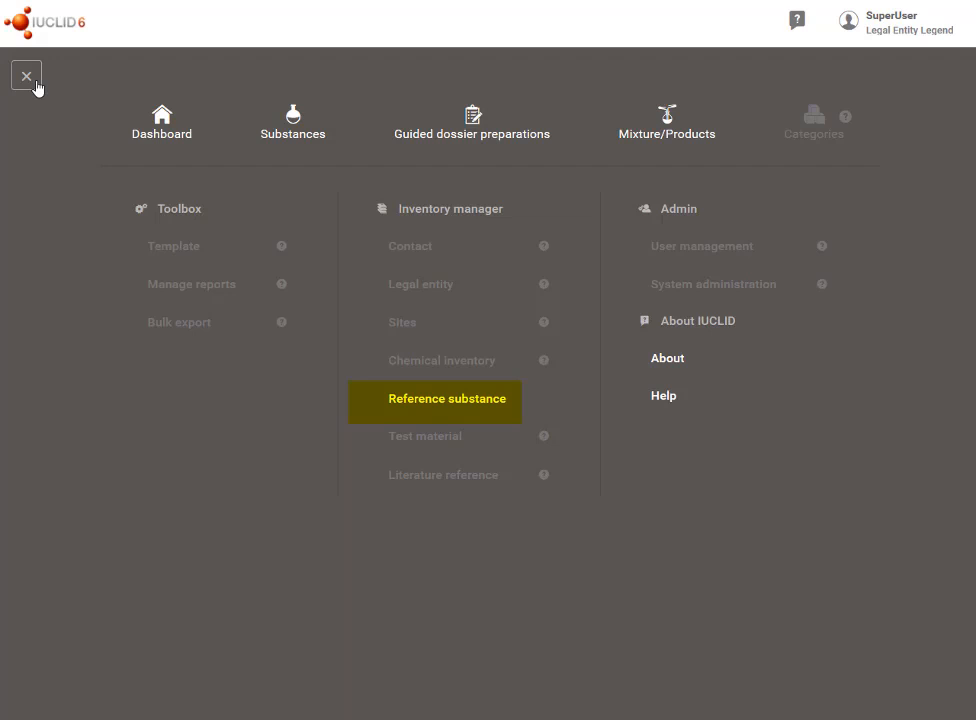
click(476, 400)
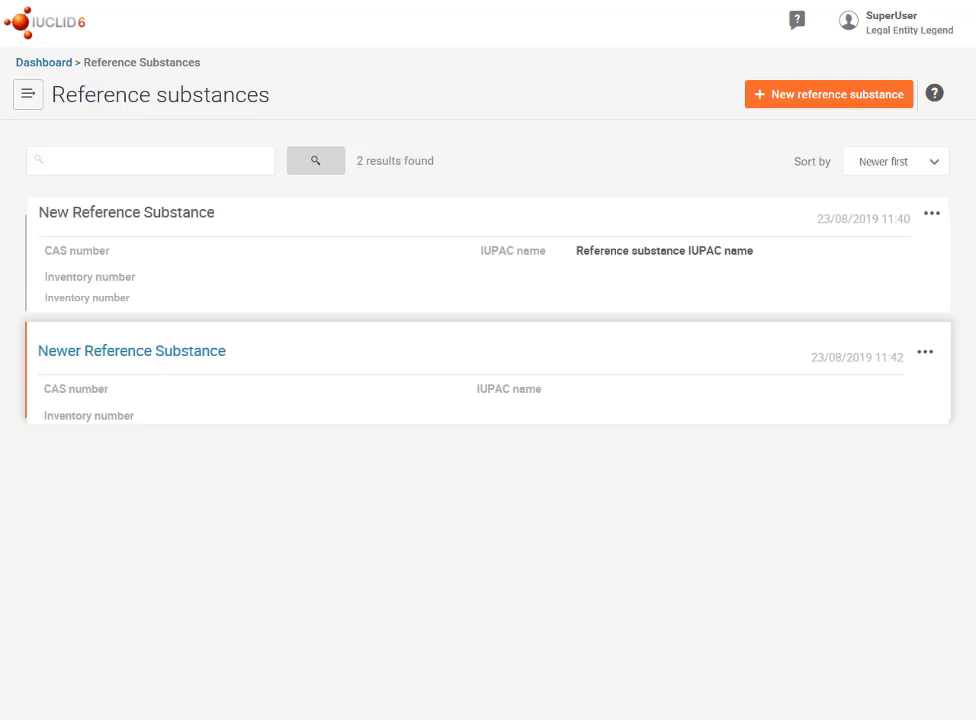
click(60, 27)
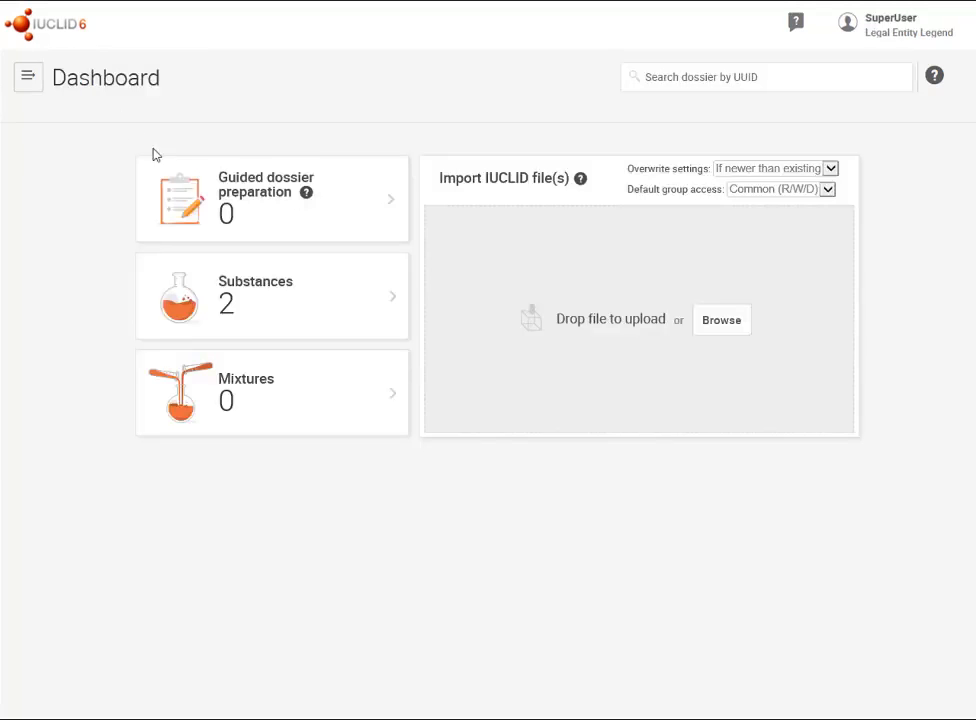
Open the Sites.001 record under section 3.3 Sites of the NEW SUBSTANCE dataset.
click(283, 290)
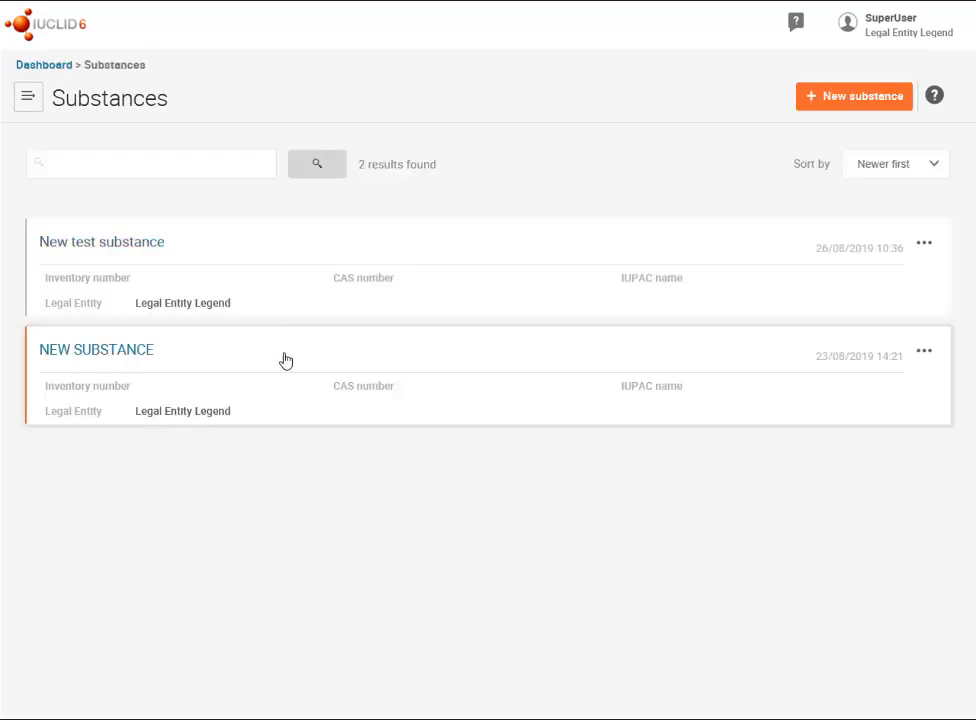
click(360, 390)
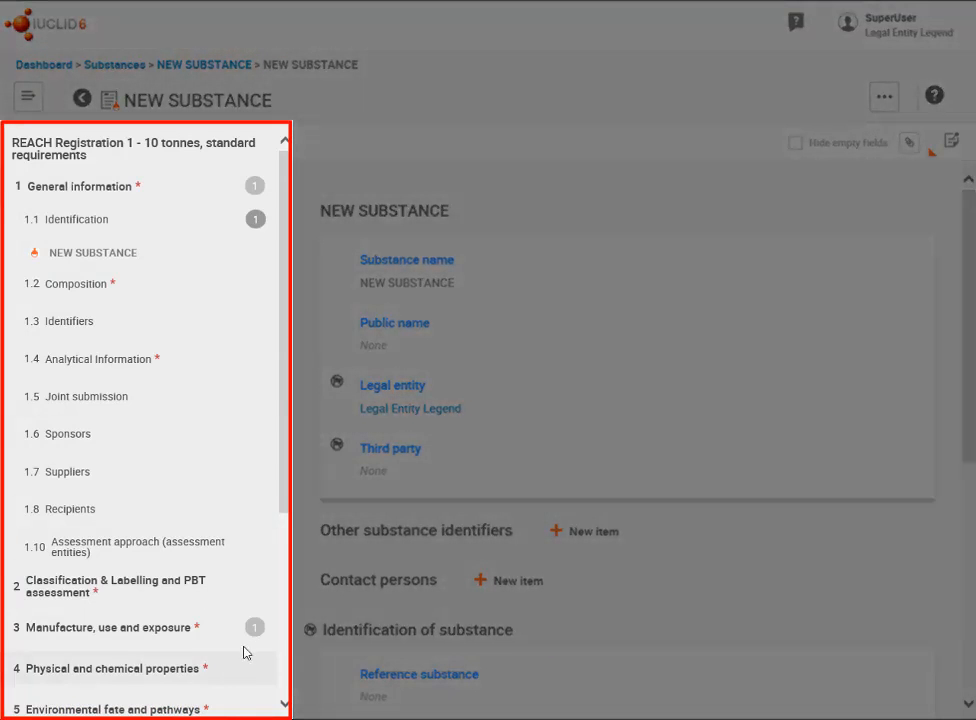
click(250, 637)
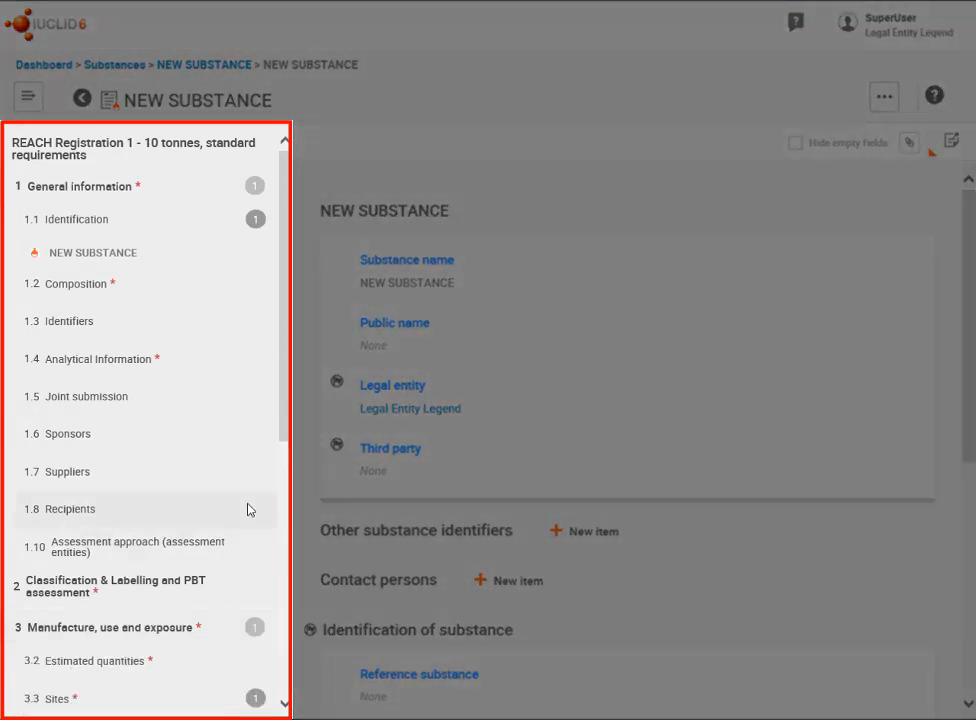
scroll(248, 508, down, 5)
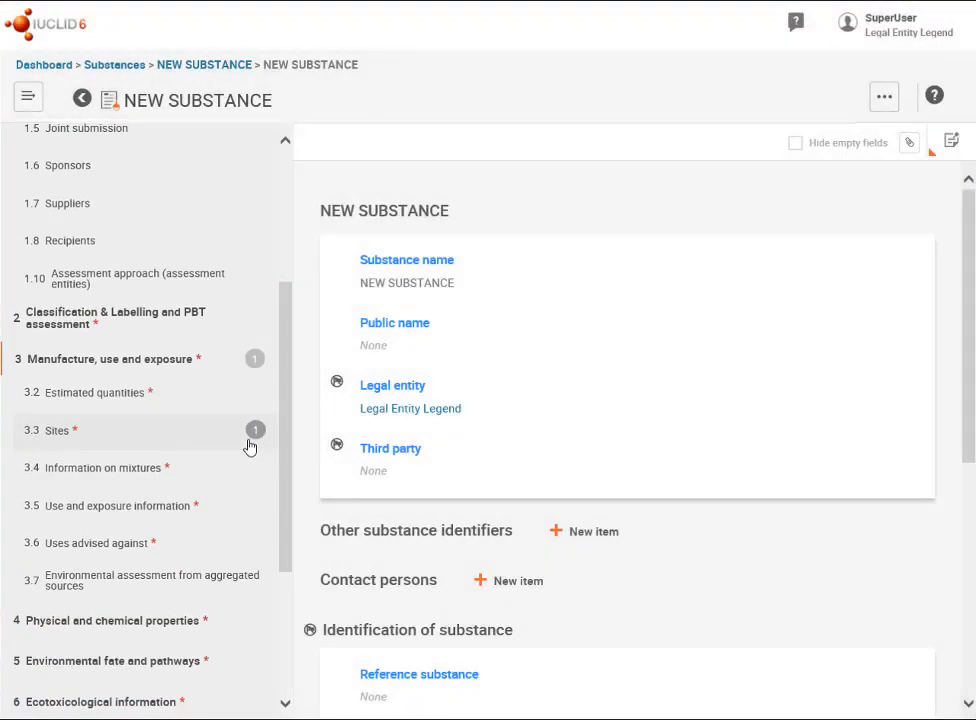
click(249, 442)
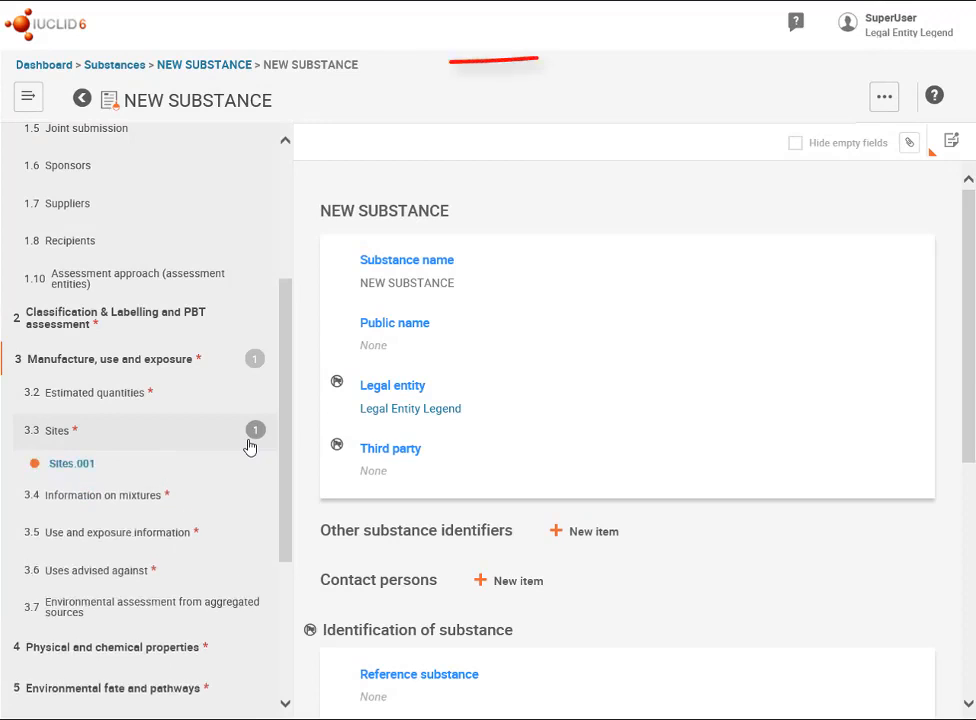
click(81, 464)
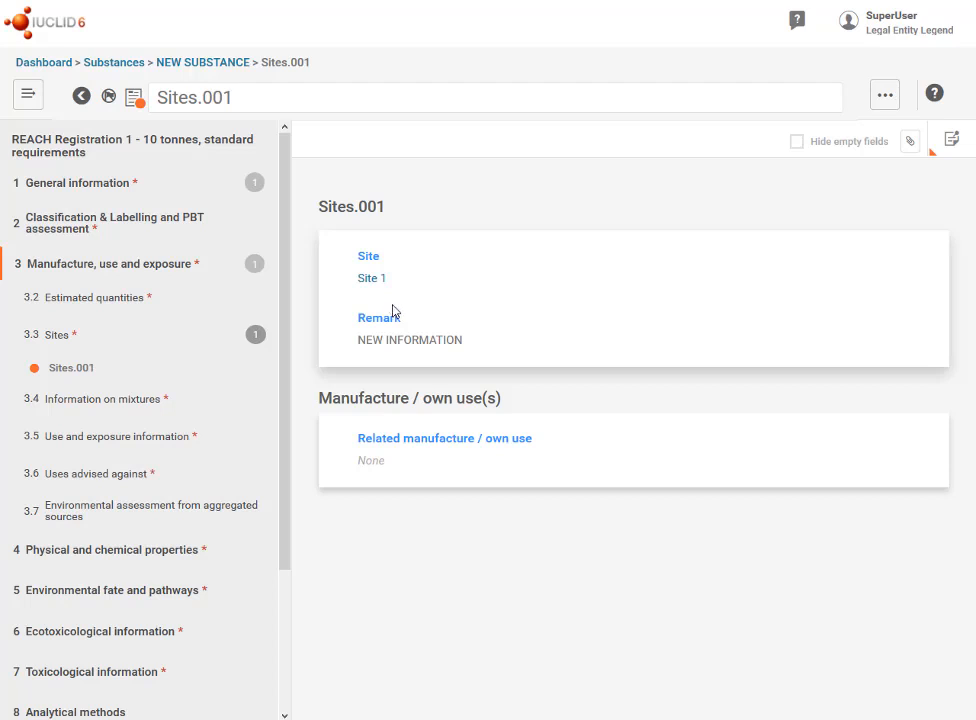
Change the remark of Sites.001 to "NEW INFORMATION 2" and save the record.
click(395, 310)
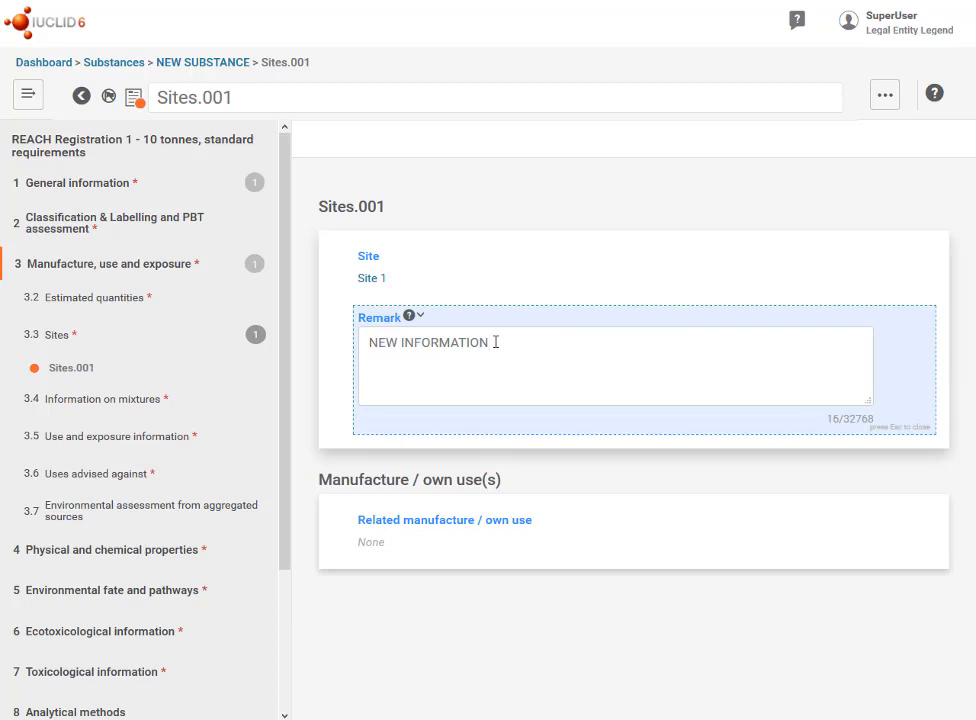
text(2)
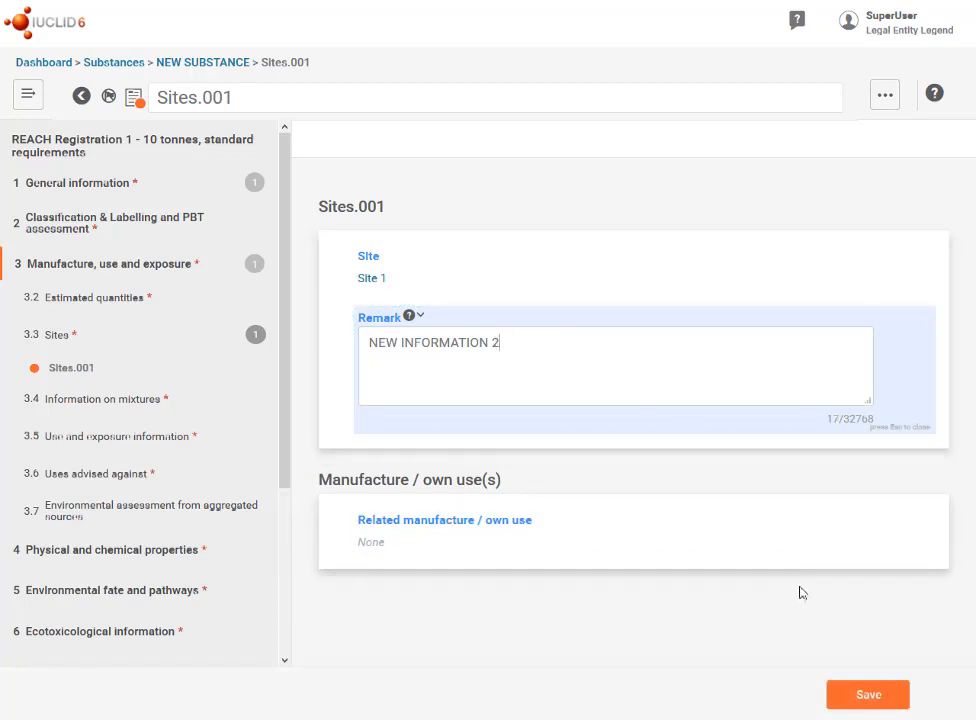
click(867, 697)
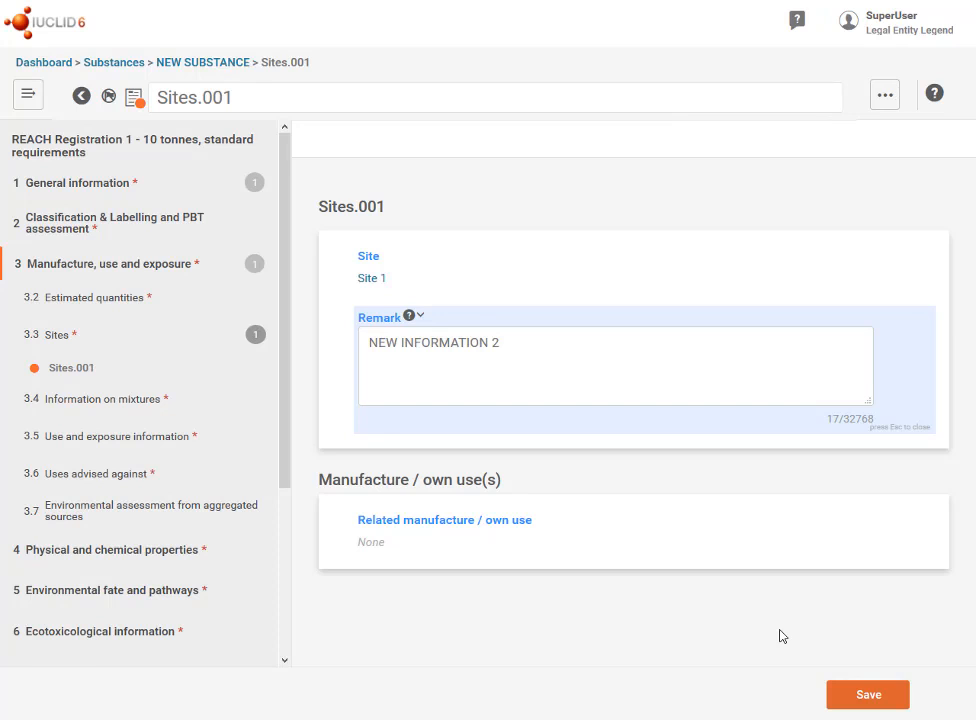
Start a dossier named "My dossier" from the NEW SUBSTANCE dataset and review its advanced settings.
click(82, 97)
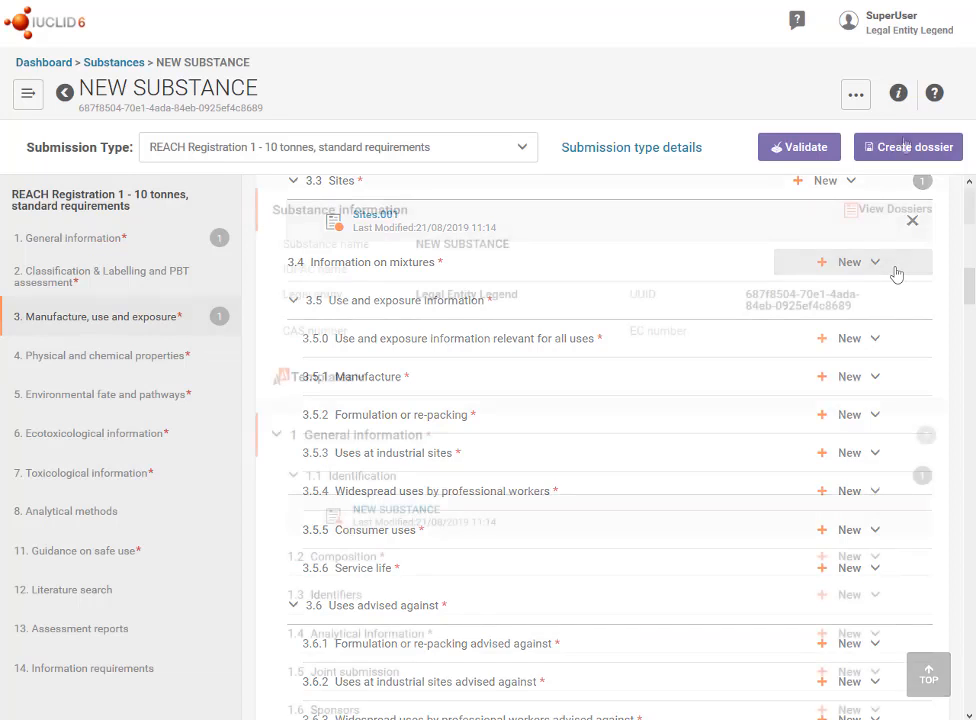
click(908, 147)
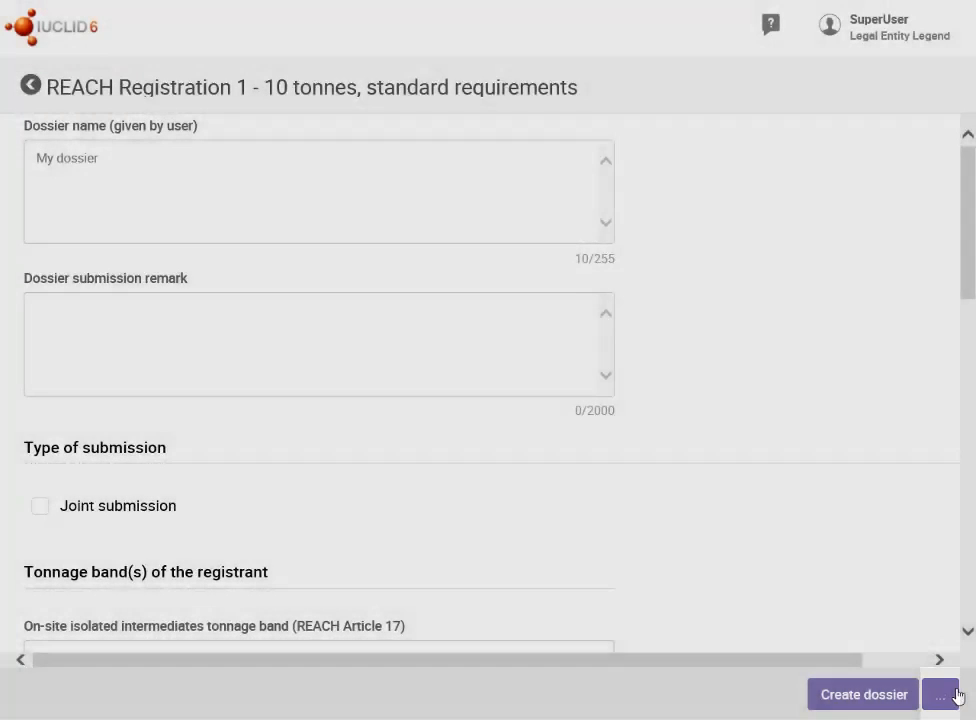
click(955, 693)
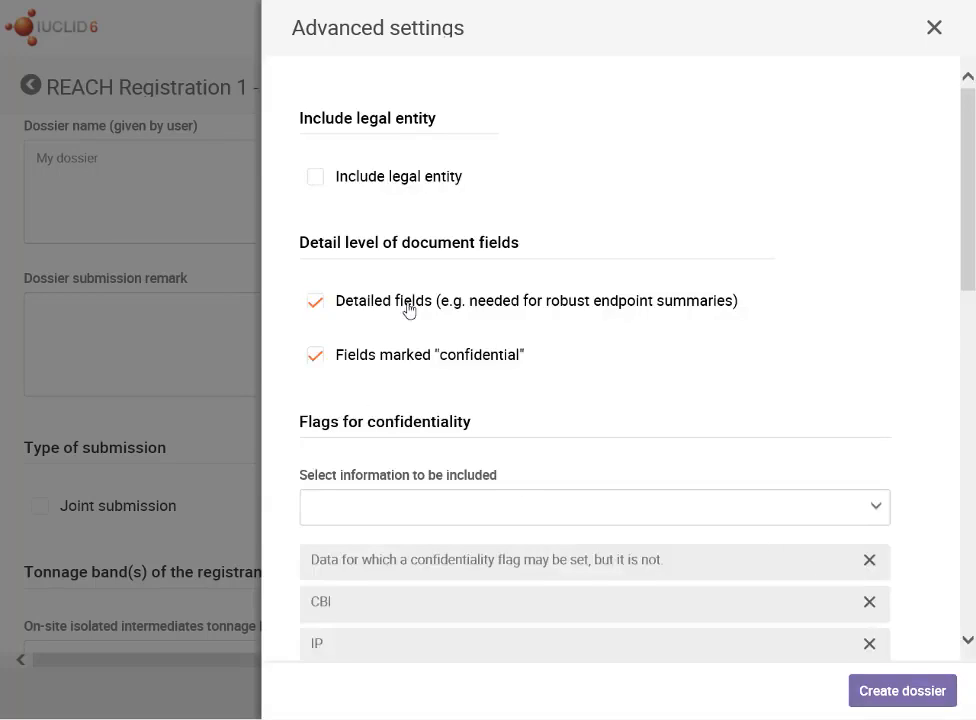
click(405, 186)
scroll(536, 243, down, 3)
scroll(536, 243, down, 3)
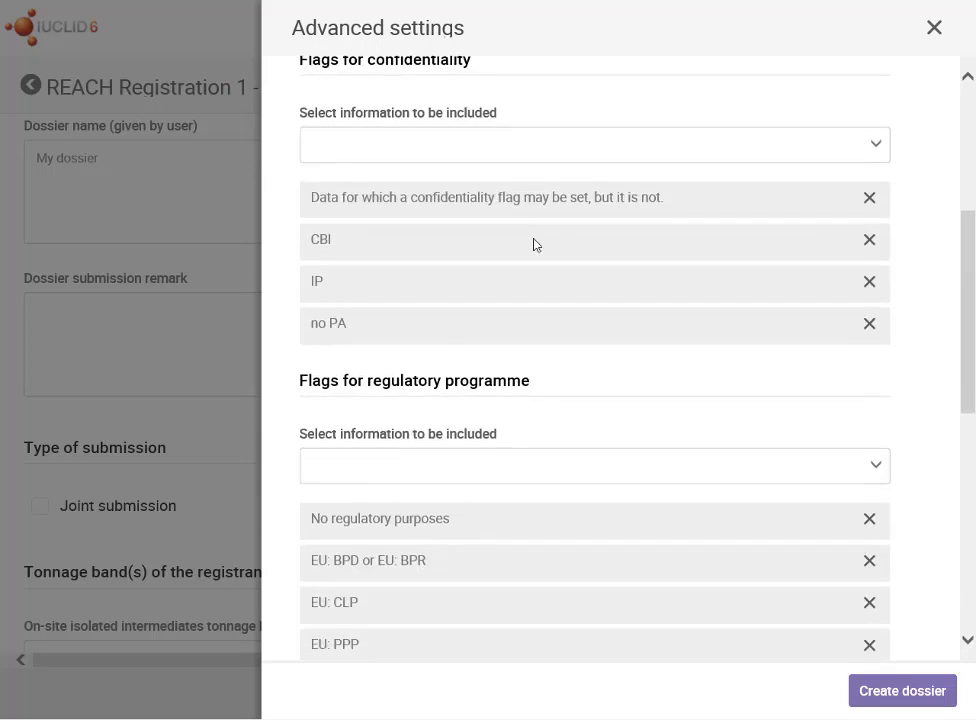
scroll(534, 243, down, 3)
scroll(534, 244, down, 7)
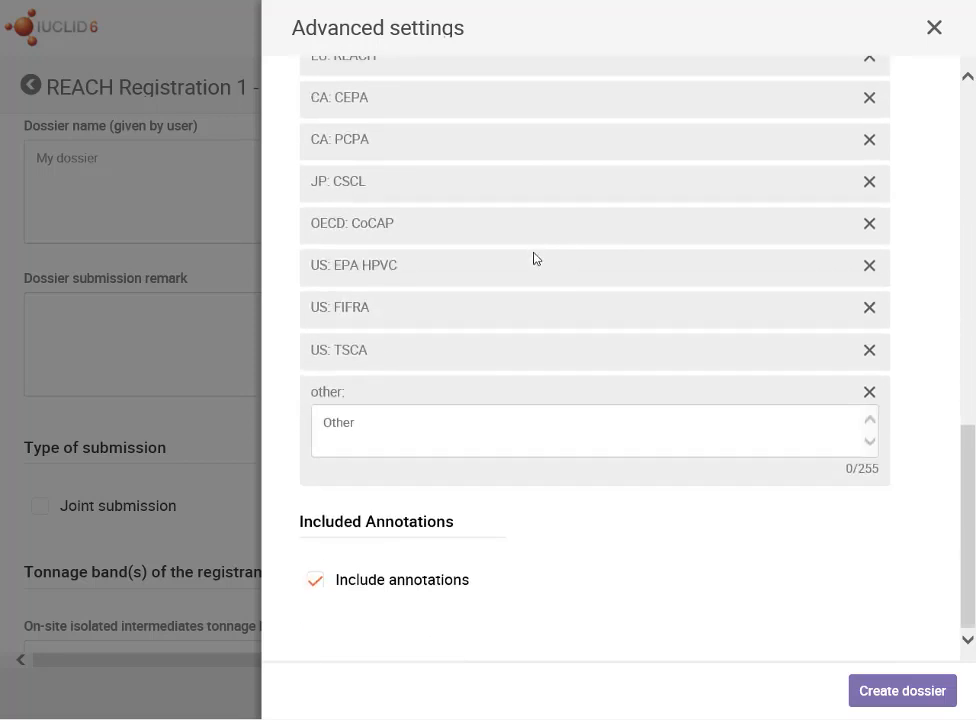
scroll(534, 257, up, 14)
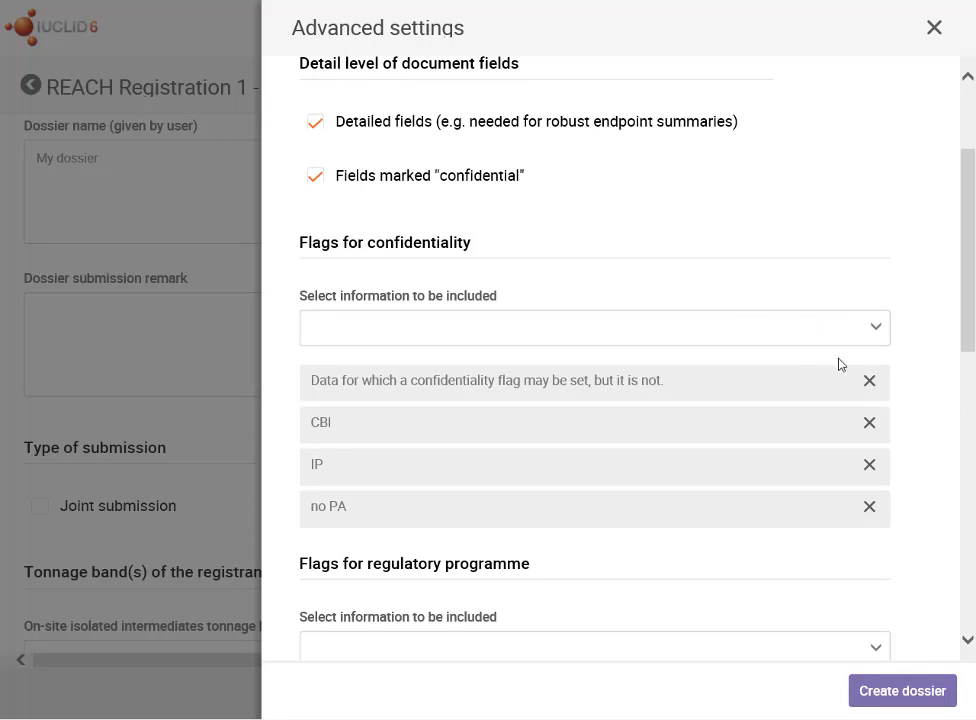
Deselect and reselect all the confidentiality flags for the information included in the dossier.
click(876, 334)
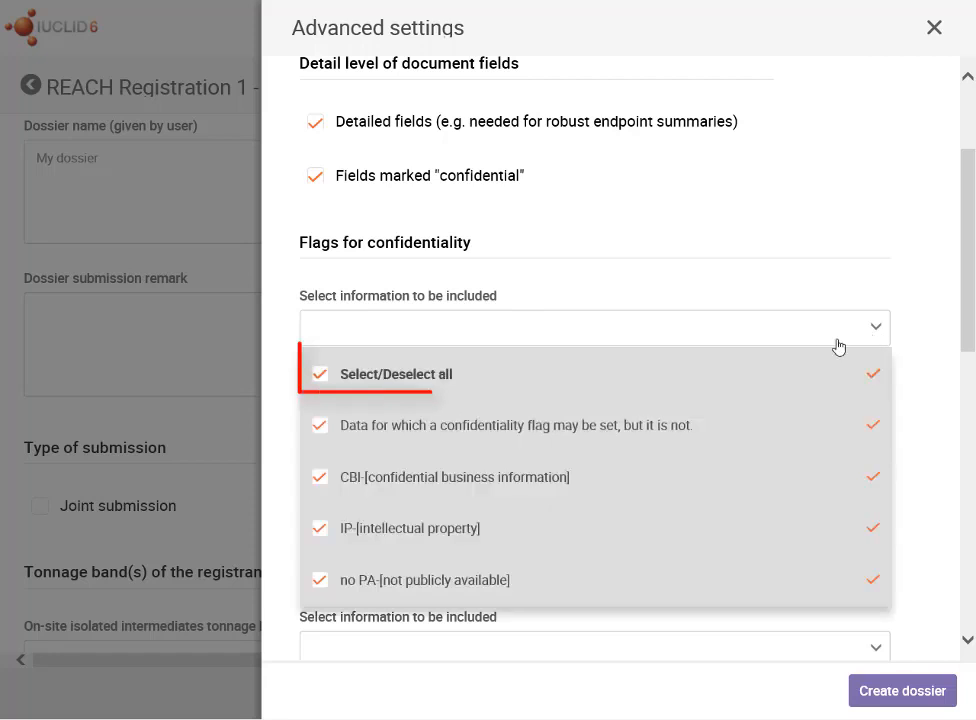
click(421, 380)
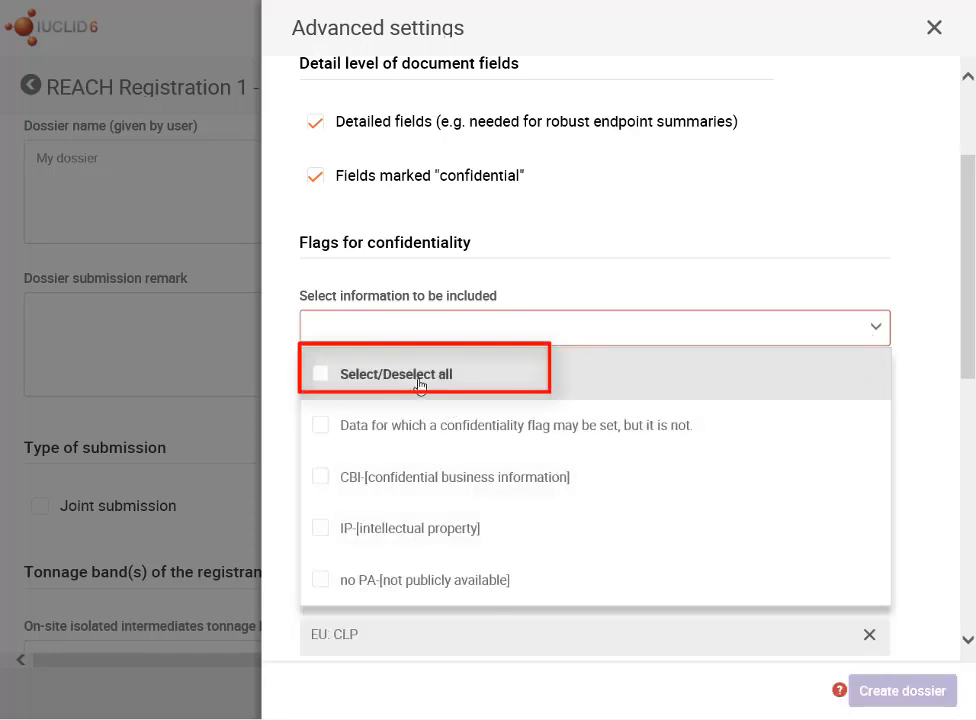
click(421, 383)
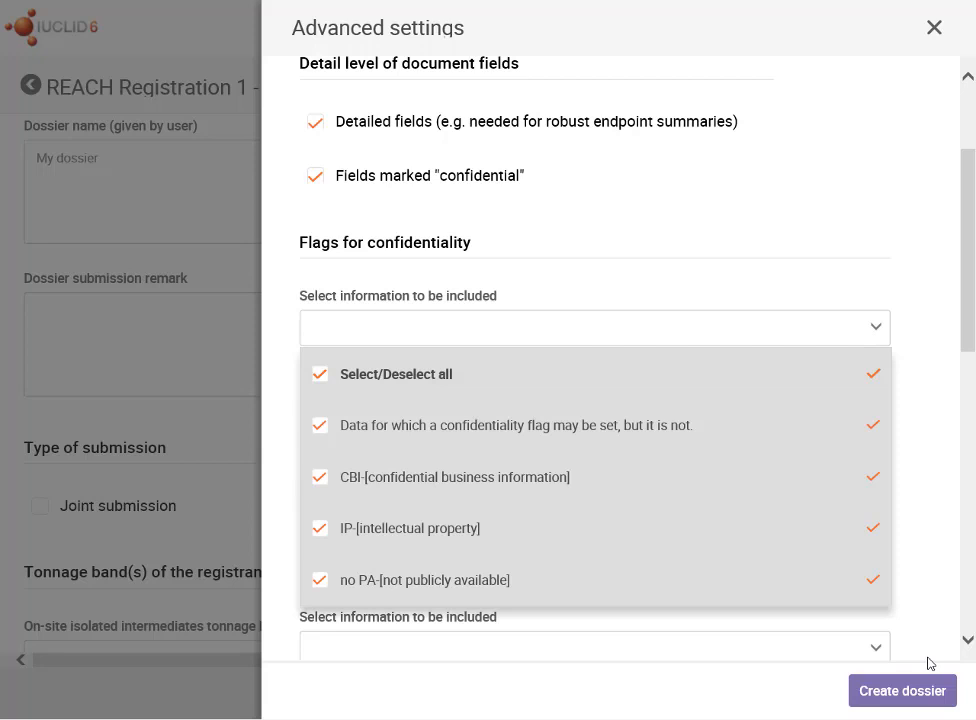
Create the dossier with the chosen advanced settings and open it.
click(928, 690)
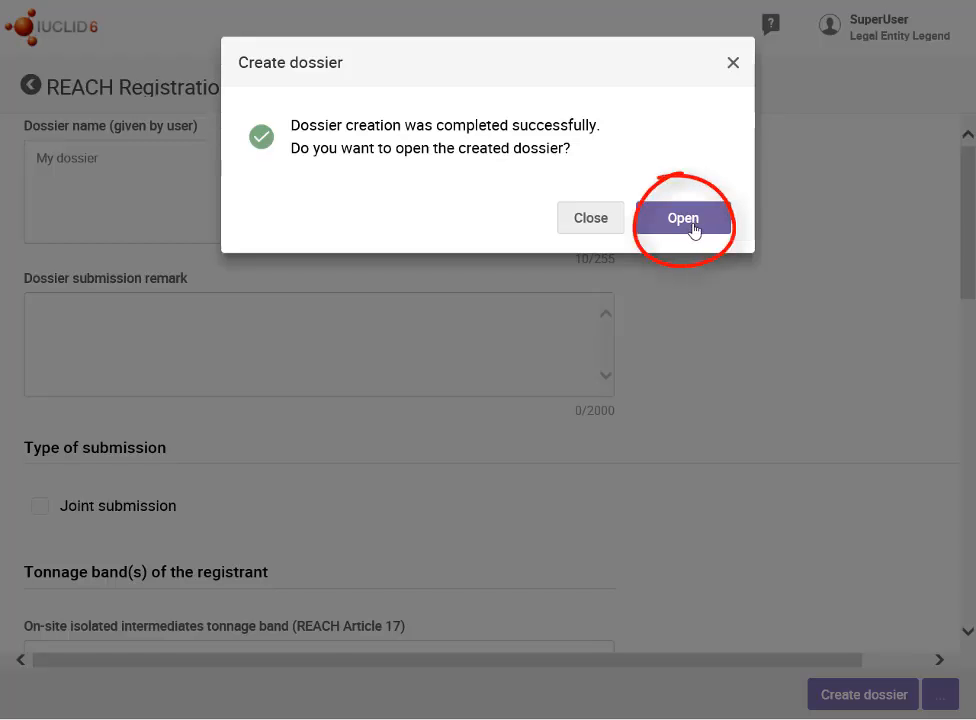
click(693, 229)
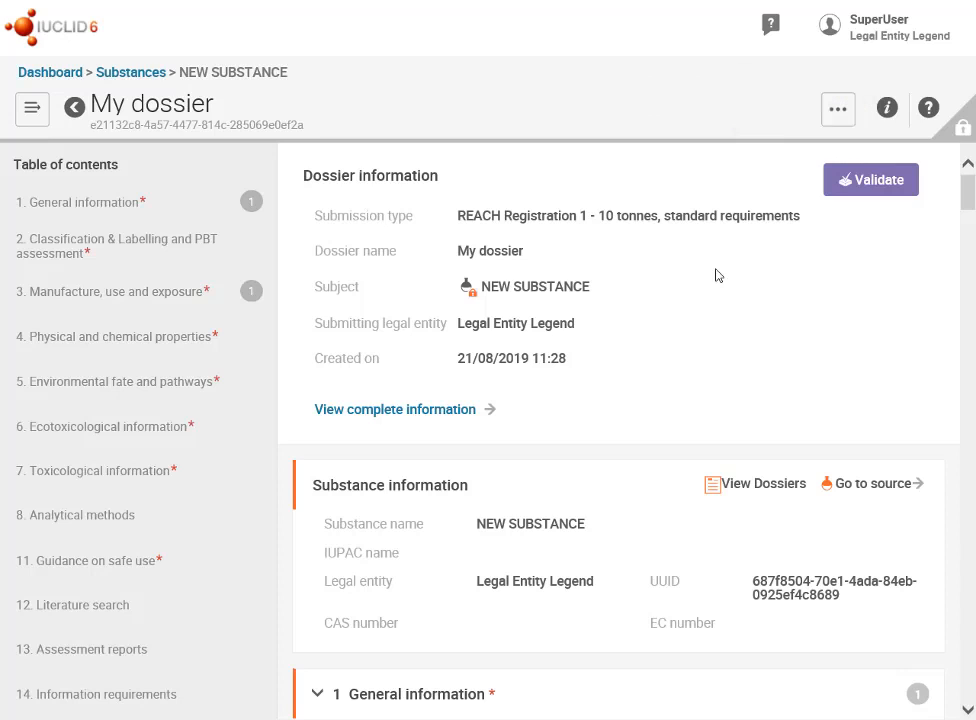
click(835, 121)
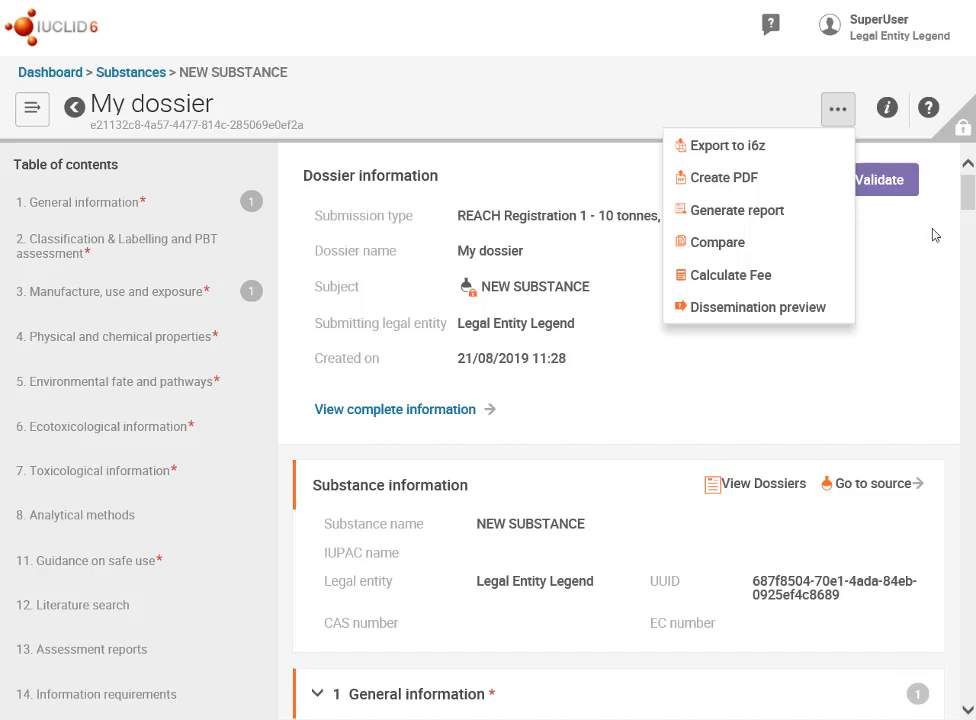
click(768, 212)
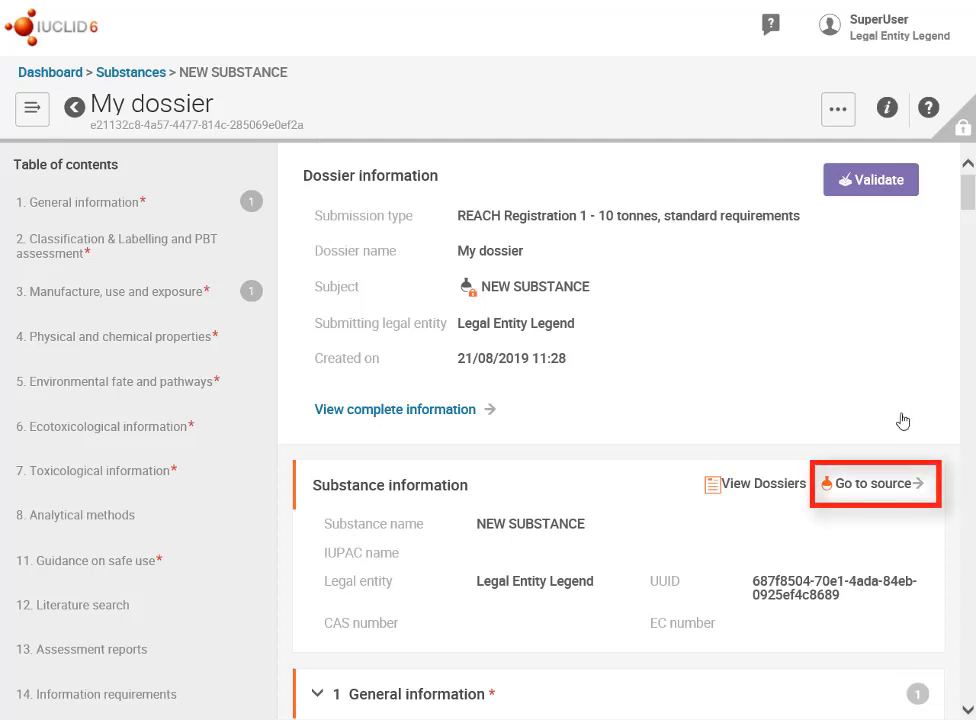
Go to the dossier's source dataset and validate it for REACH Registration 1 - 10 tonnes, standard requirements.
click(896, 486)
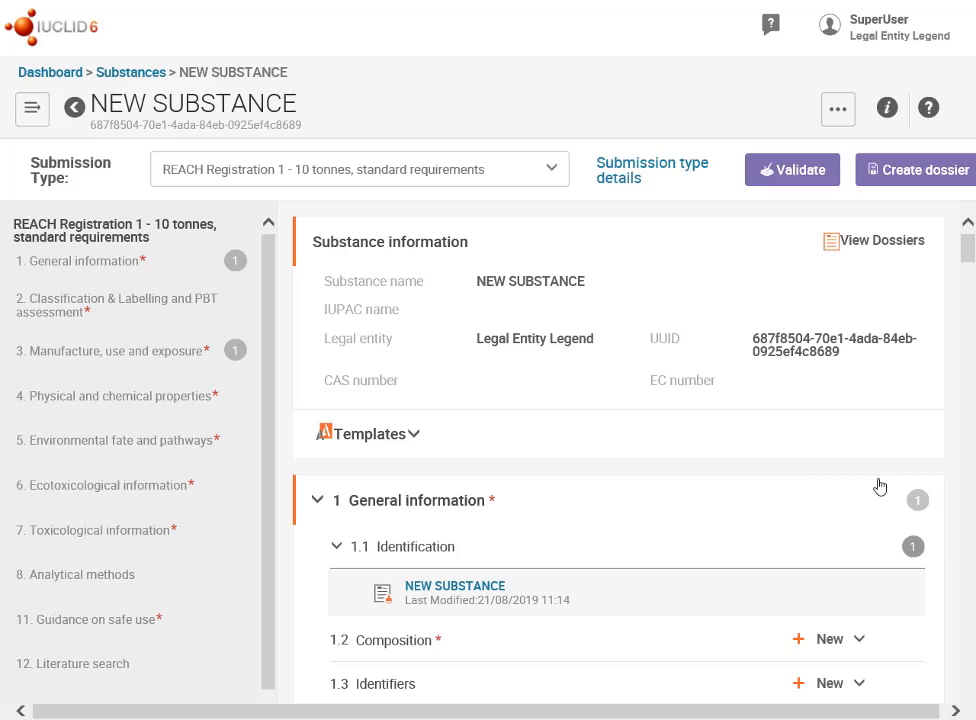
click(790, 170)
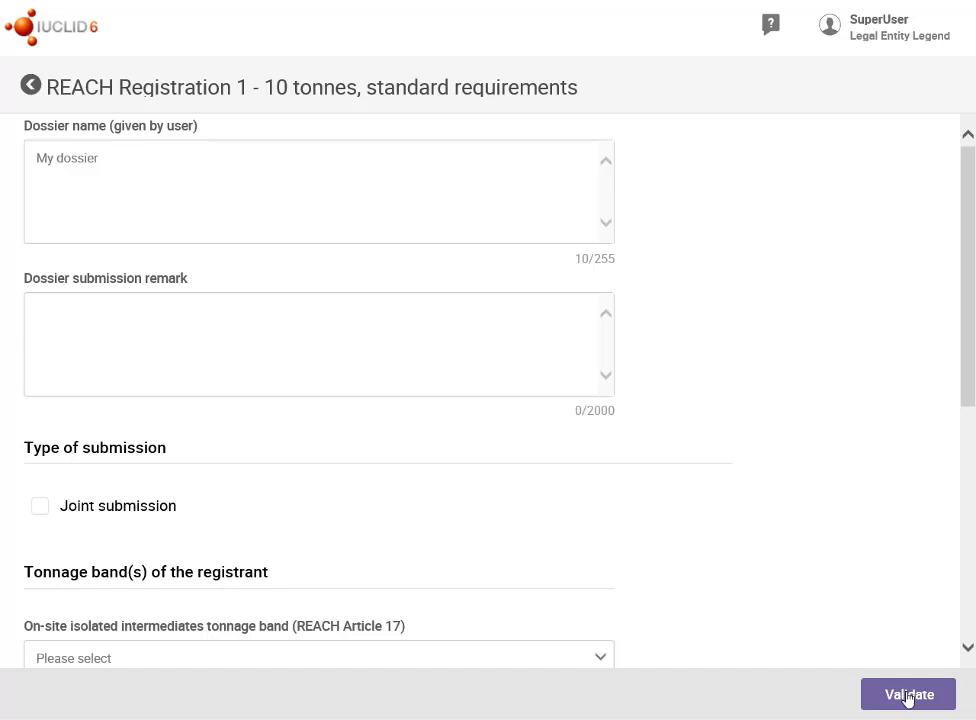
click(908, 695)
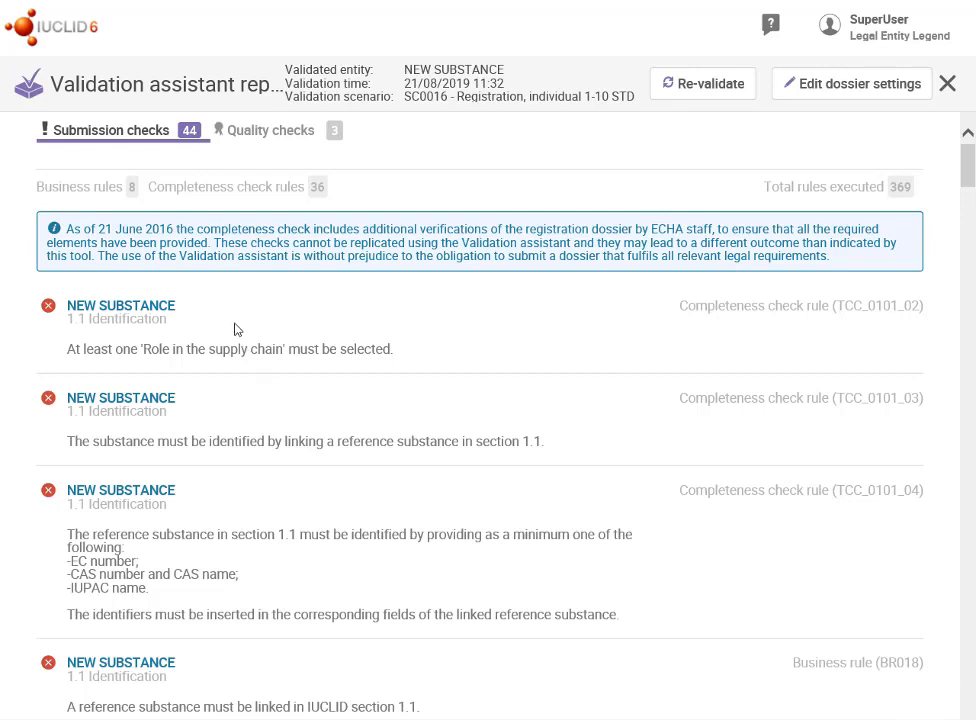
Examine the document behind the section 1.1 'Role in the supply chain' validation failure and return to the dashboard.
click(131, 308)
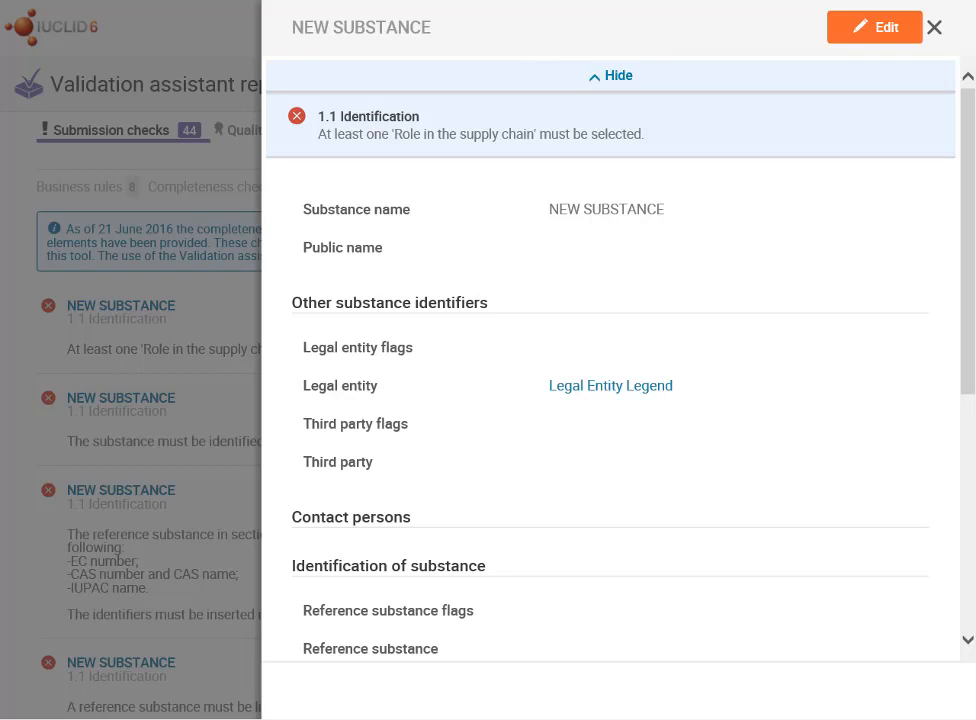
click(935, 31)
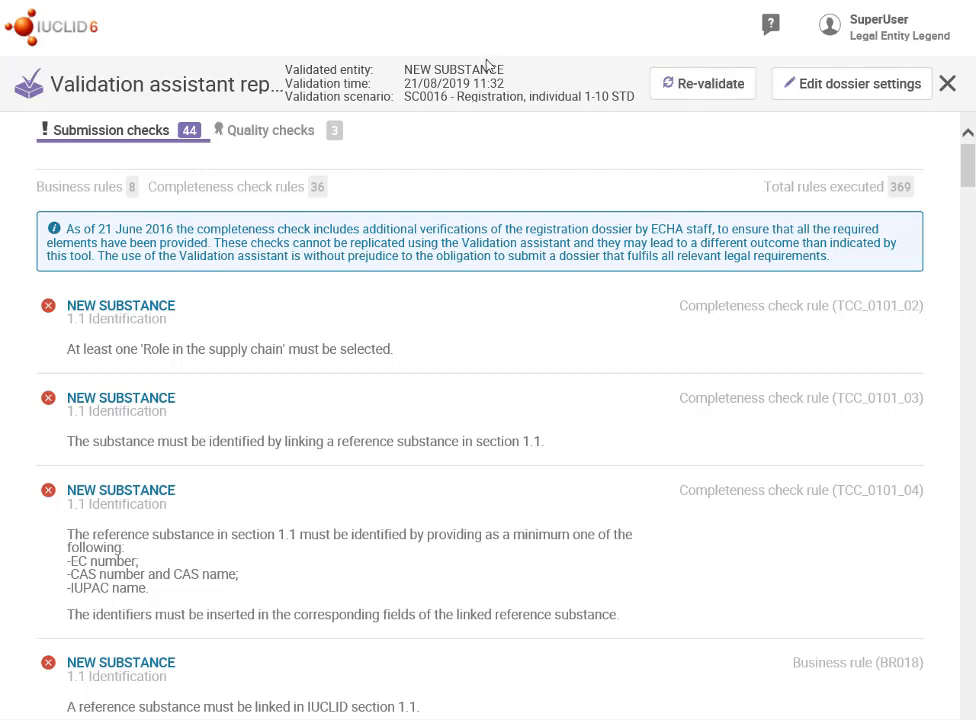
click(65, 33)
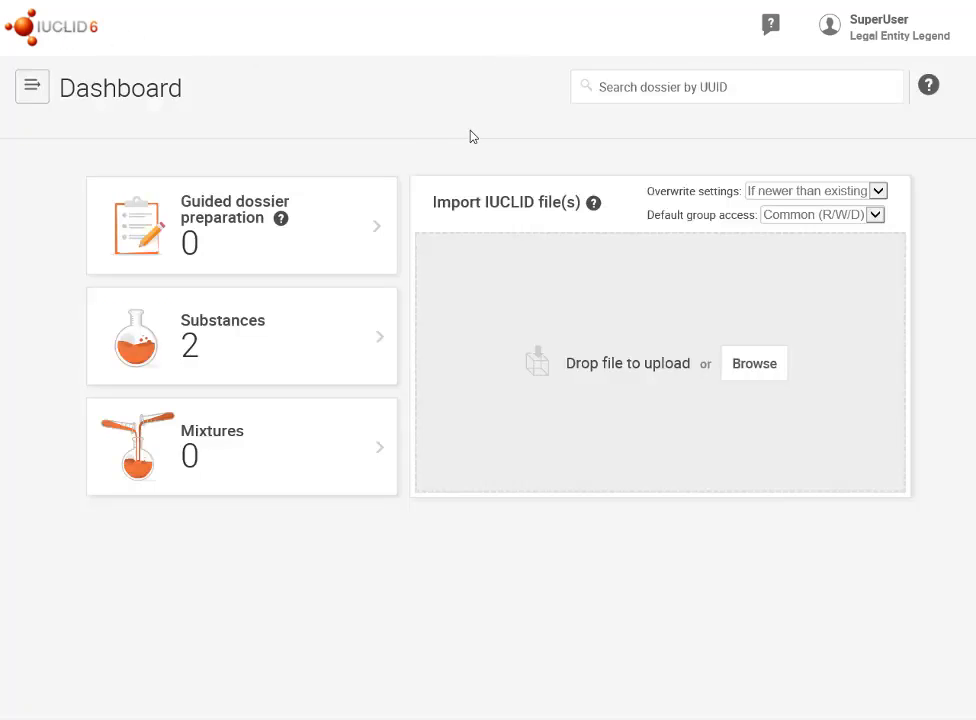